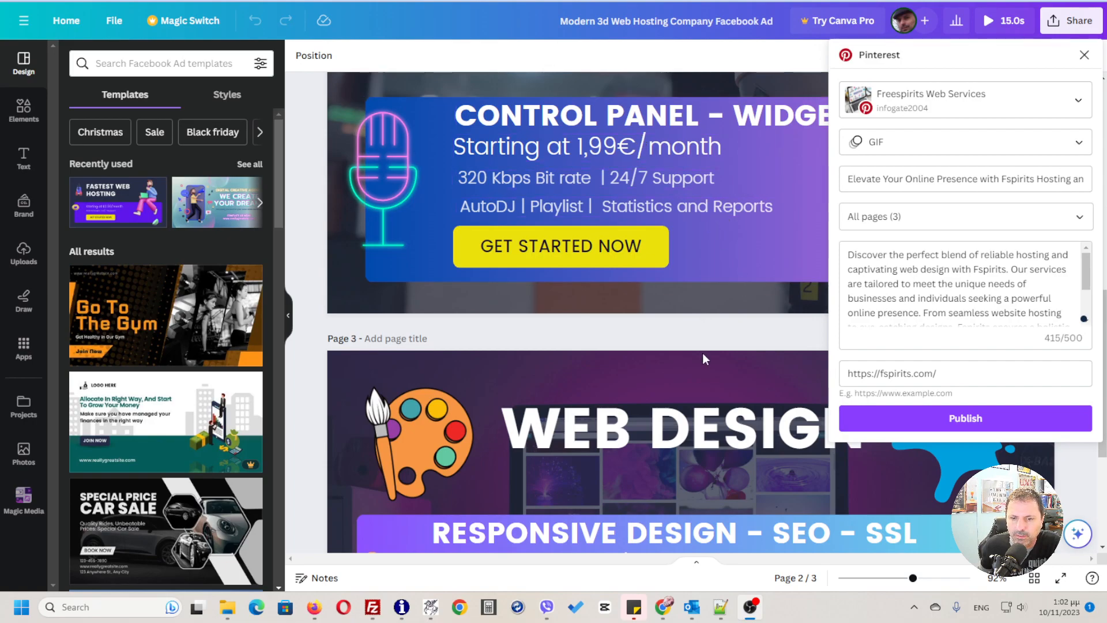
Step: Review the three pages of the Facebook ad design and watch its full animated preview
scroll(701, 373, down, 4)
scroll(658, 363, up, 10)
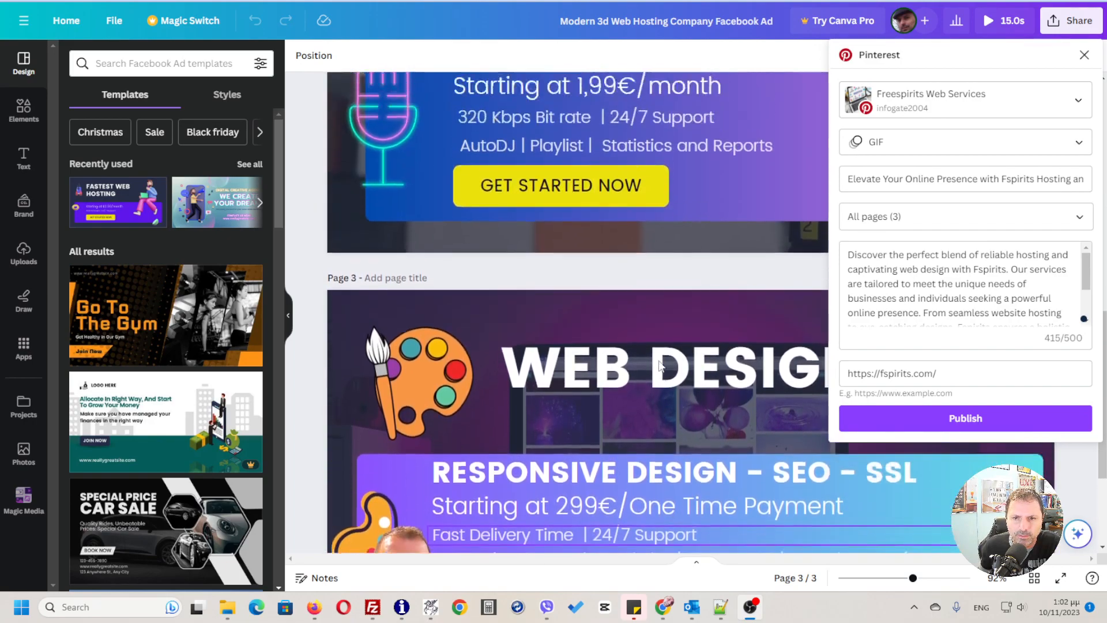
scroll(659, 364, up, 4)
scroll(660, 369, down, 7)
scroll(662, 375, down, 7)
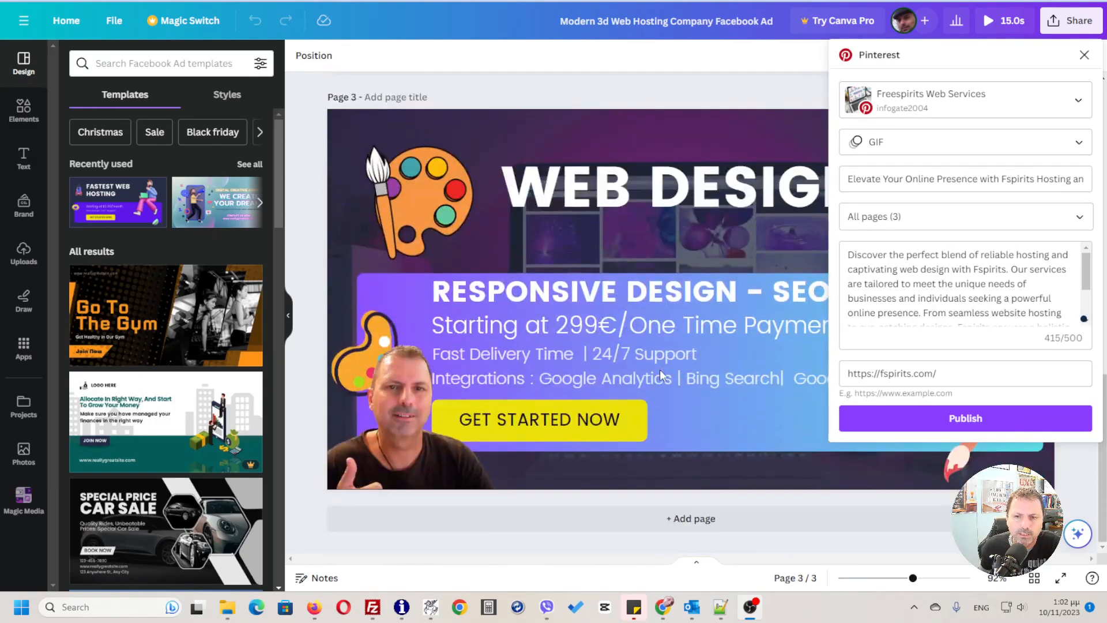
scroll(661, 375, up, 5)
scroll(661, 375, down, 5)
scroll(662, 375, up, 5)
scroll(661, 375, up, 5)
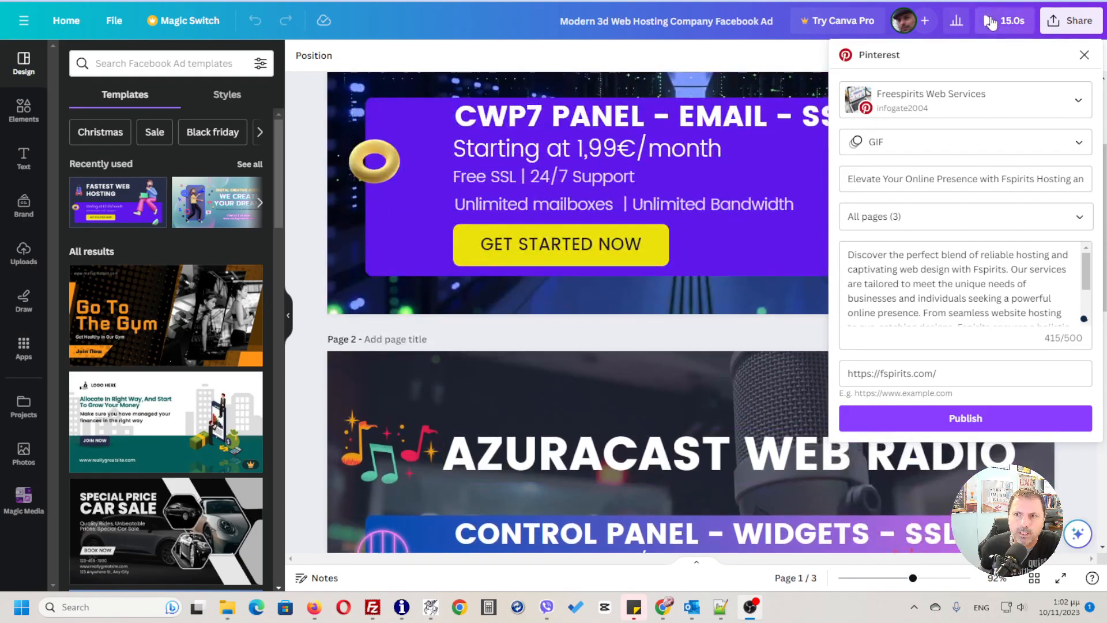
click(991, 21)
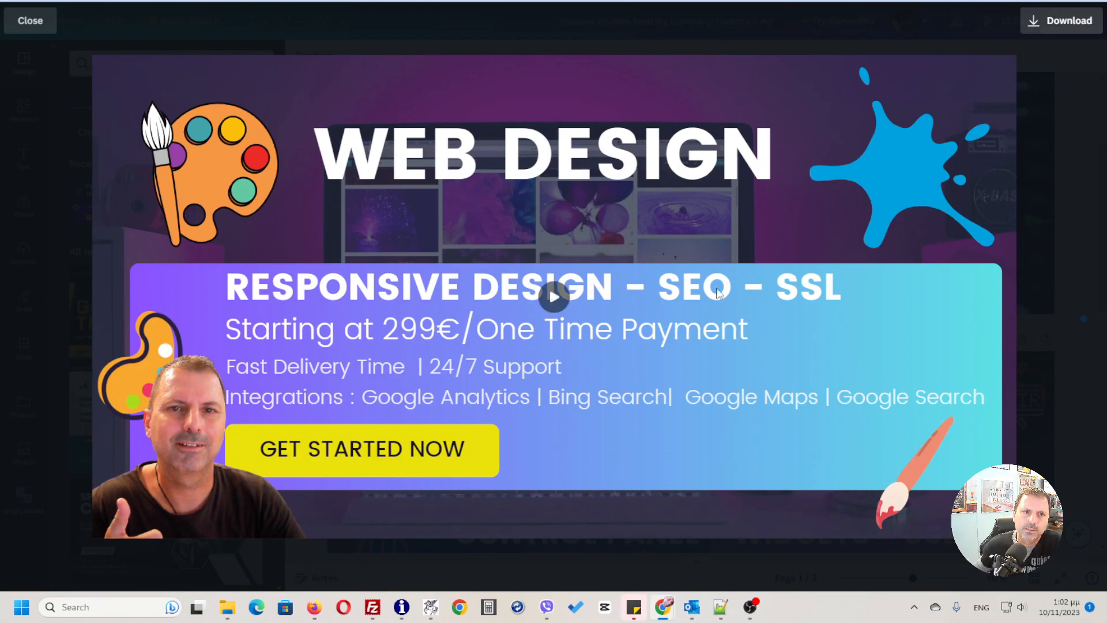
click(32, 32)
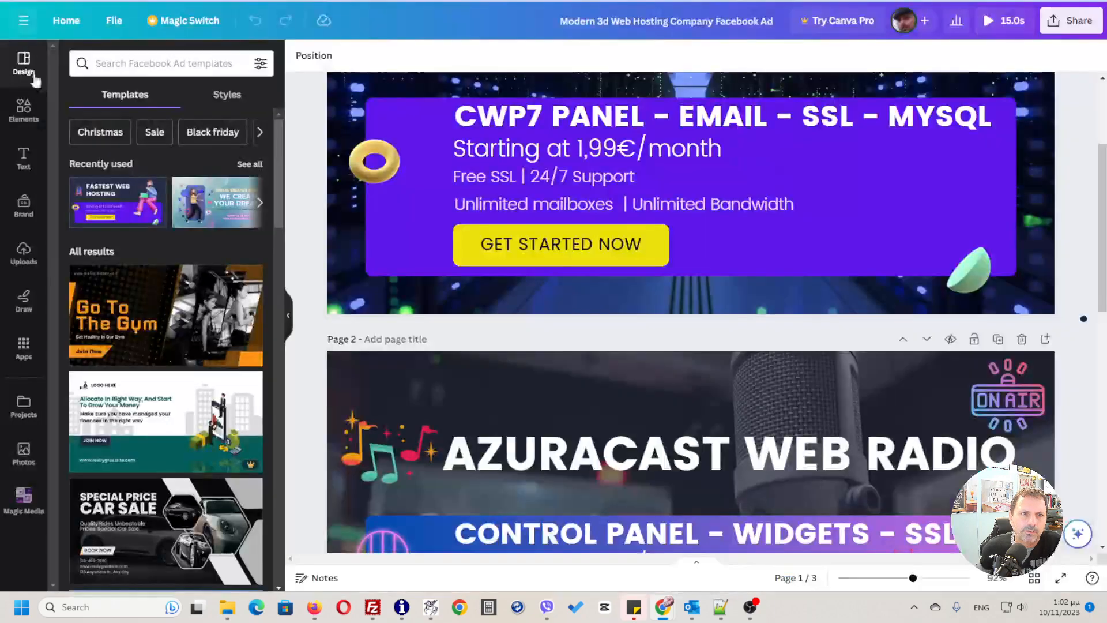
Step: Start sharing the design to Pinterest as a social post and choose the Freespirits Web Services board
click(1074, 26)
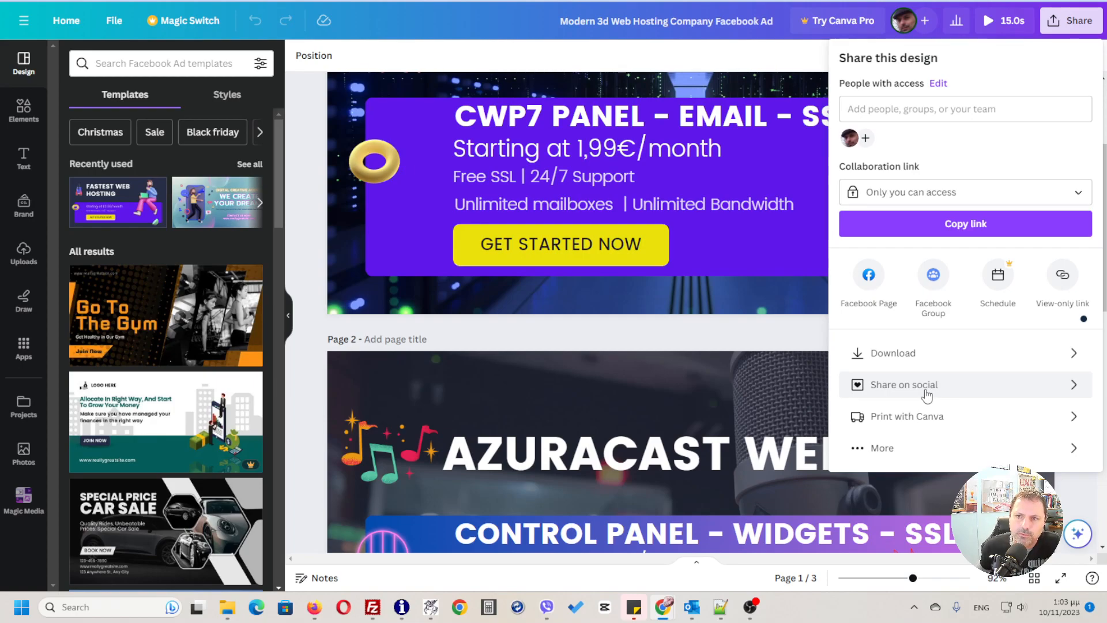
click(992, 387)
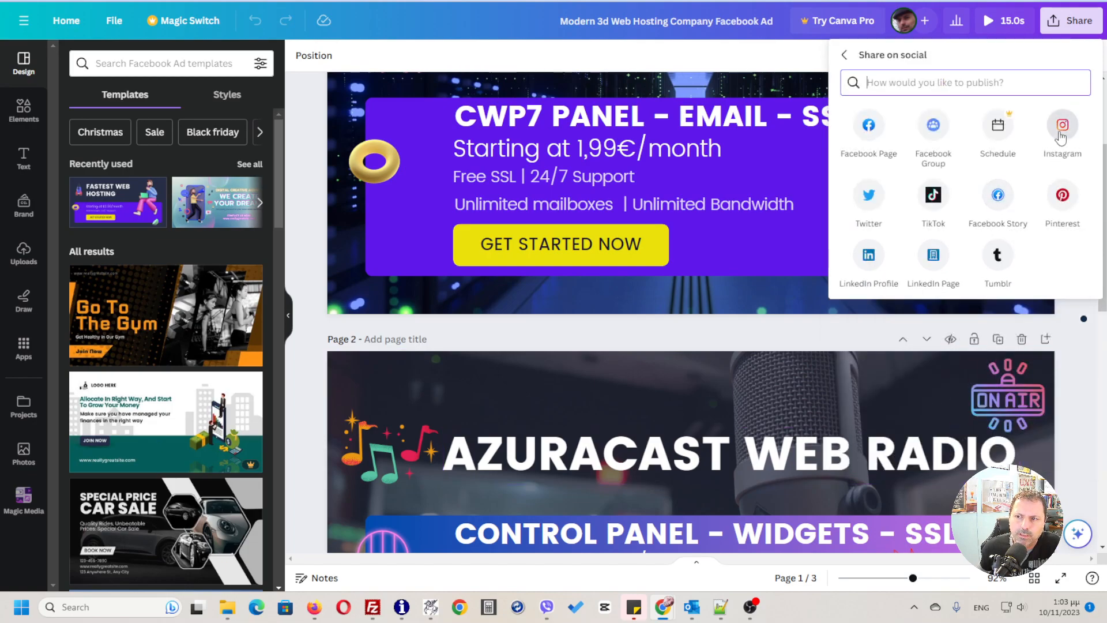
click(1063, 199)
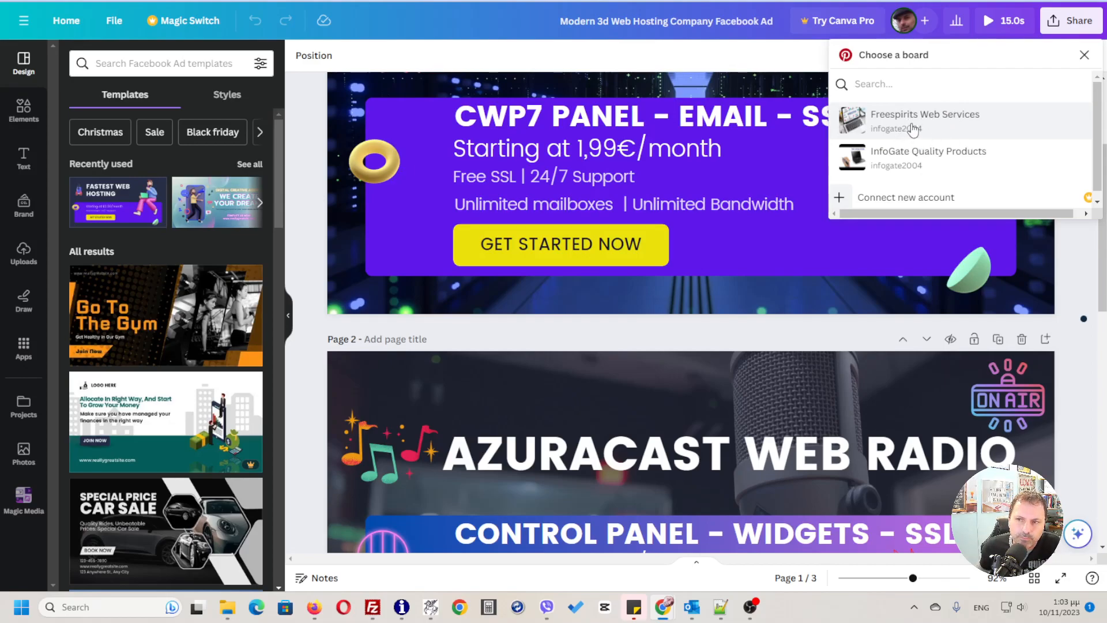
click(919, 141)
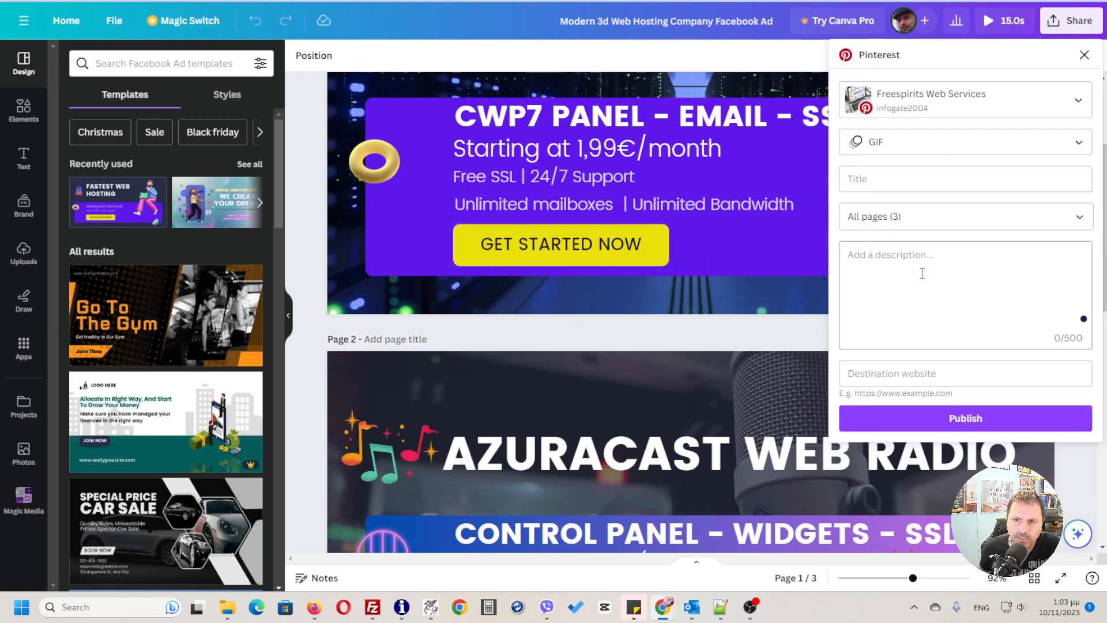
click(898, 374)
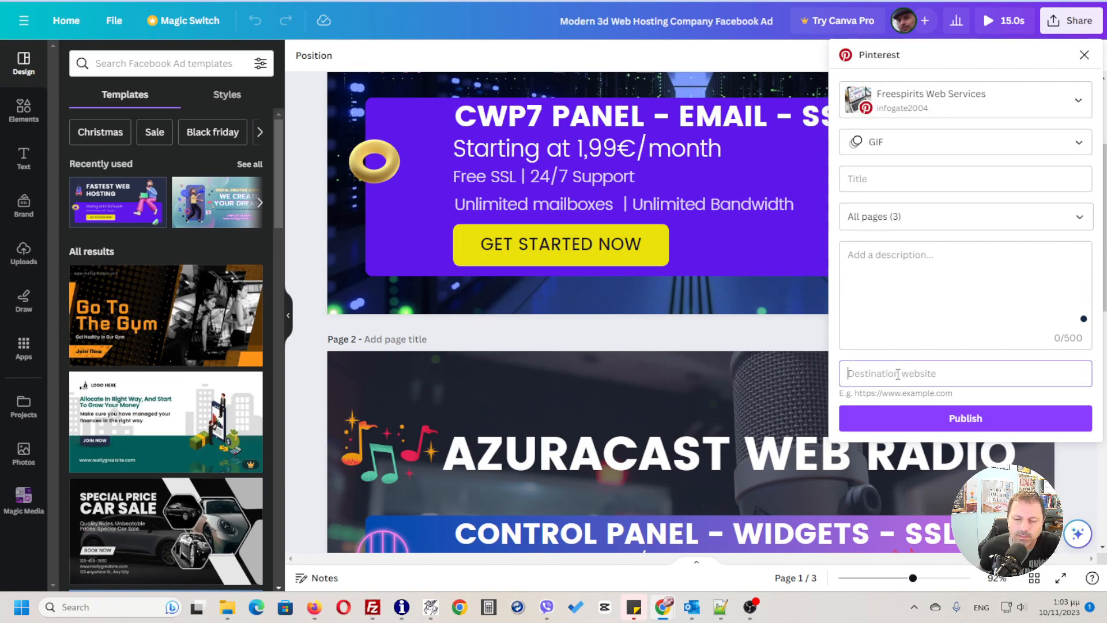
text(h)
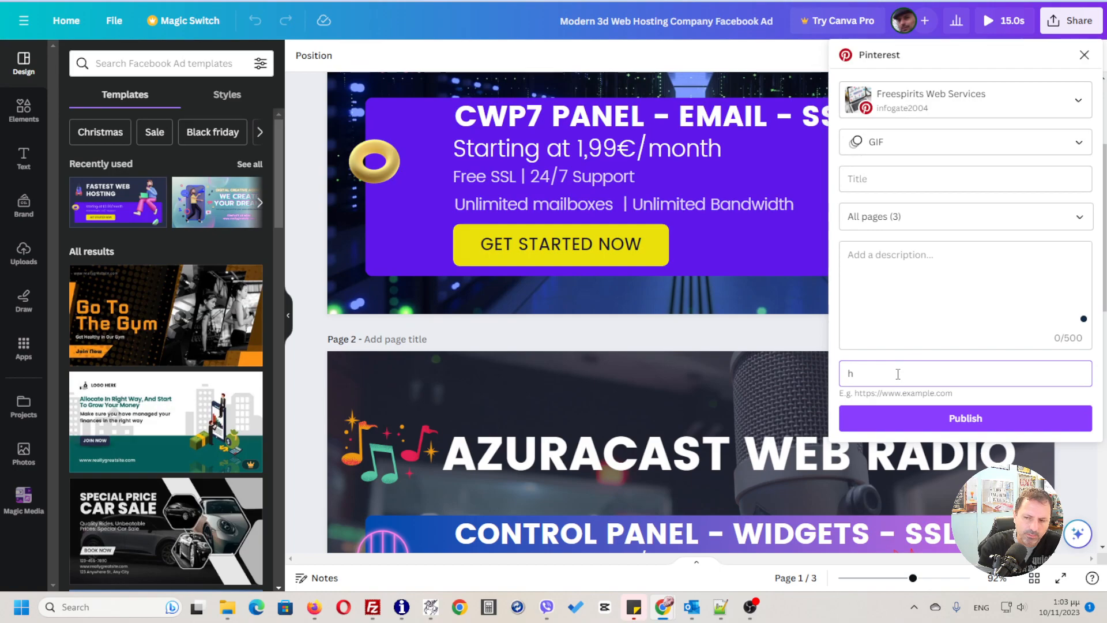
text(htt)
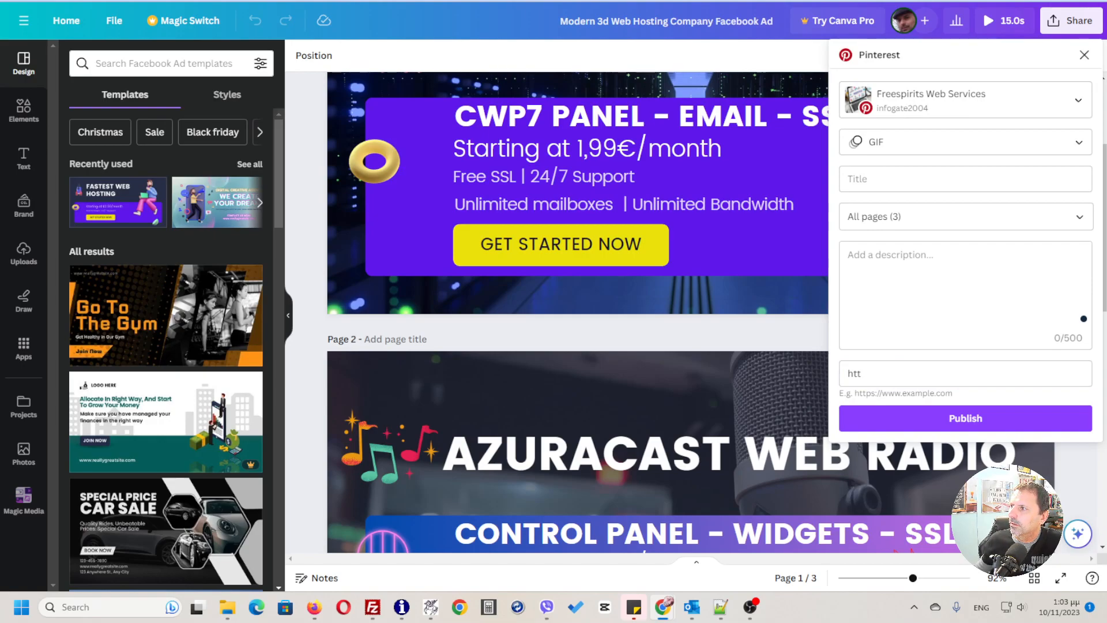
double_click(874, 372)
text(https://fspirits.com/)
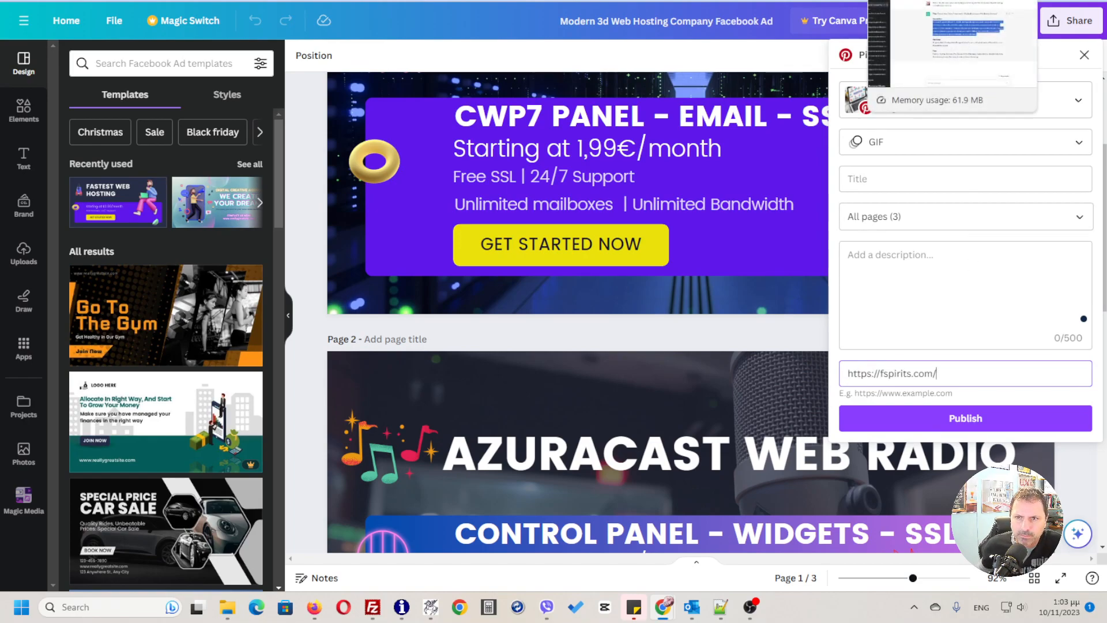
Step: Copy the title "Elevate Your Online Presence with Fspirits Hosting and Web Design Services" from the ChatGPT answer into the pin's title
click(951, 1)
click(528, 153)
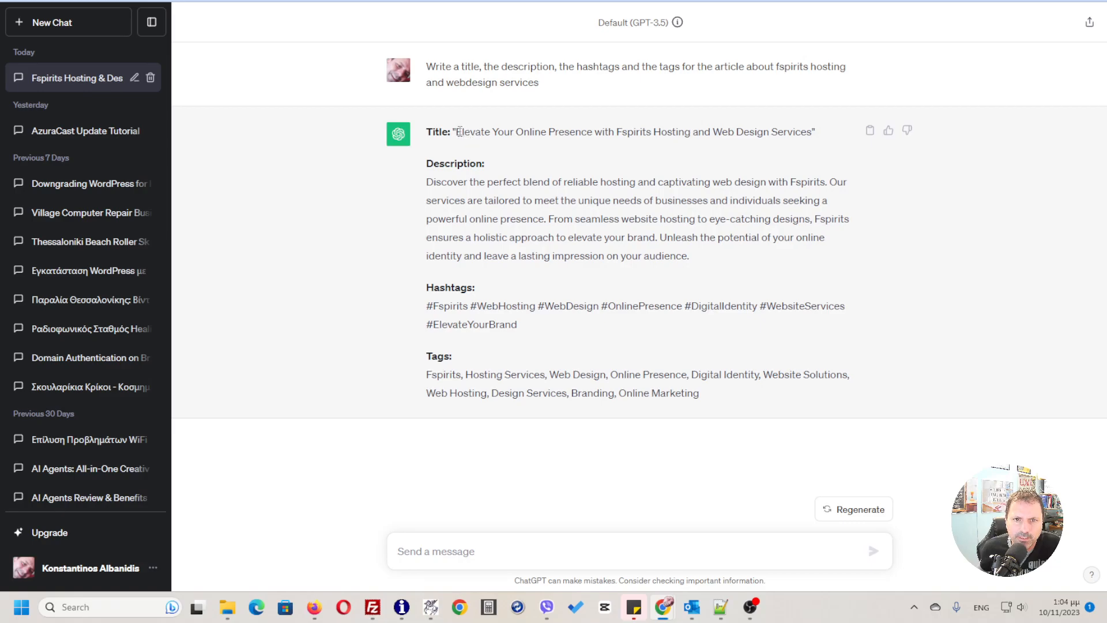
drag(457, 132, 812, 132)
right_click(777, 131)
click(829, 137)
key(alt+Tab)
click(886, 178)
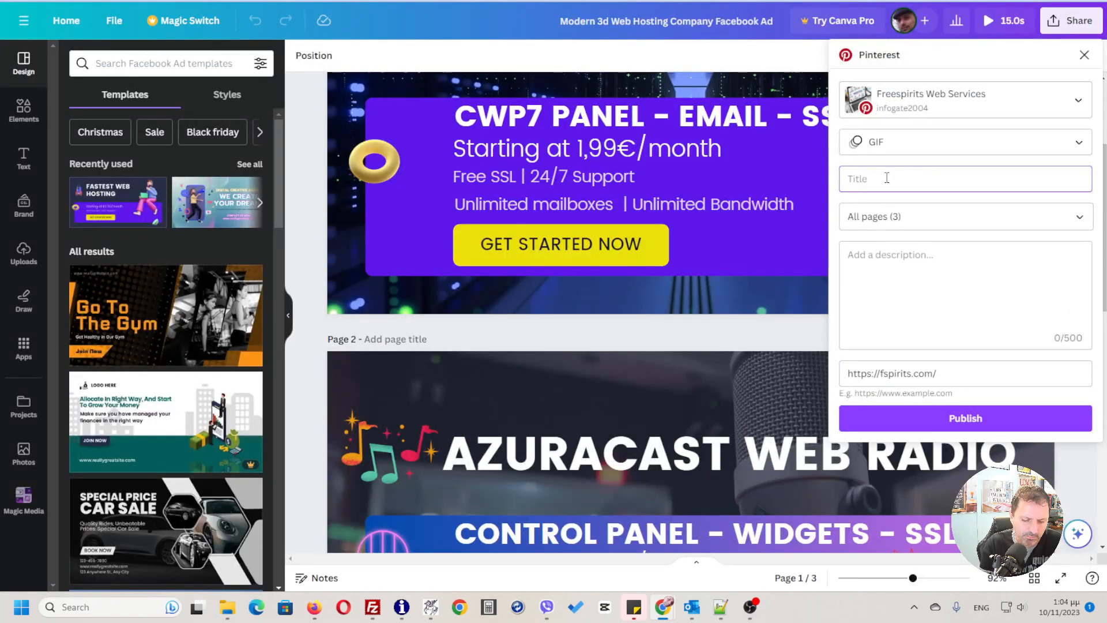
key(ctrl+v)
Step: Copy the description paragraph beginning "Discover the perfect blend of reliable hosting" from the ChatGPT answer into the pin's description
click(909, 295)
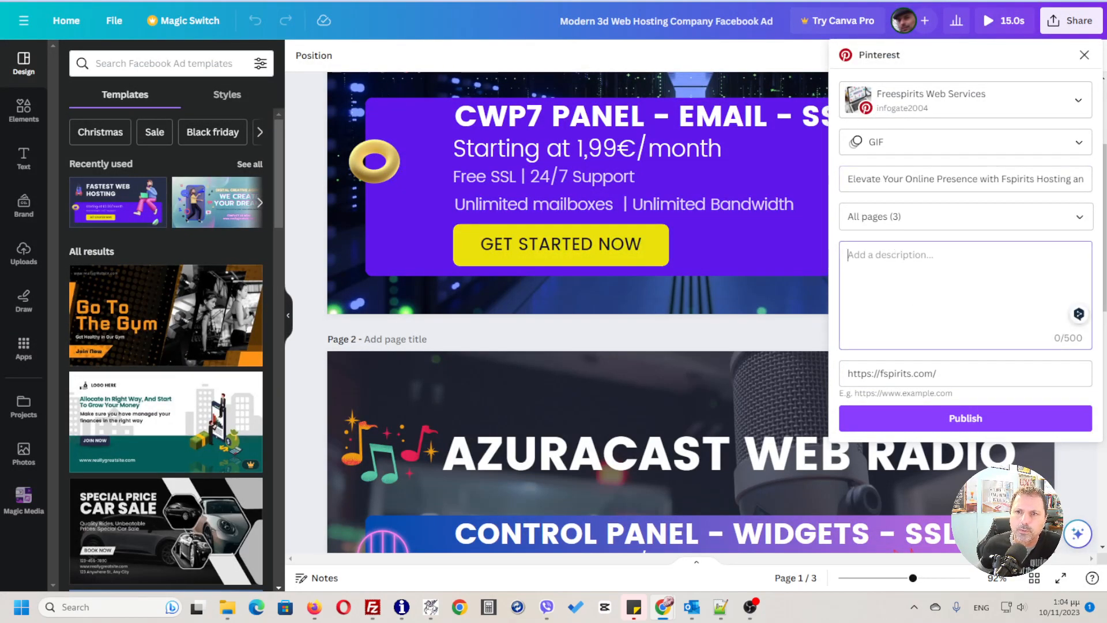
key(alt+Tab)
drag(430, 183, 712, 257)
right_click(620, 199)
click(631, 206)
key(alt+Tab)
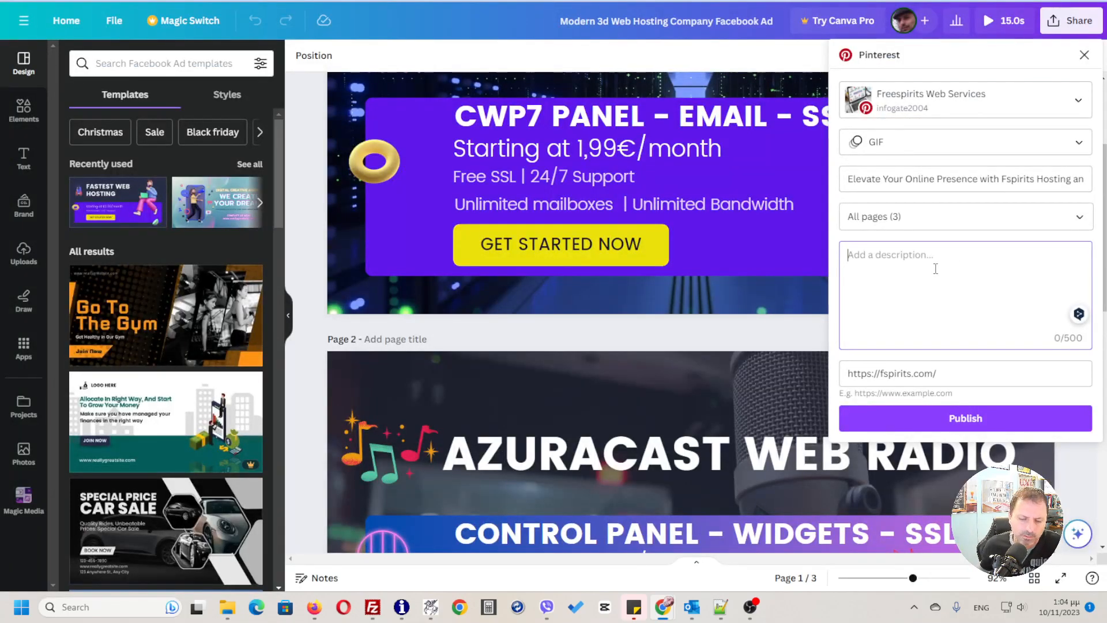
text(...businesses and individuals seeking a powerful online presence. From seamless website hosting to eye-catching designs, Fspirits ensures a holistic approach to elevate your brand. Unleash the potential of your online identity and leave a lasting impression on your audience.)
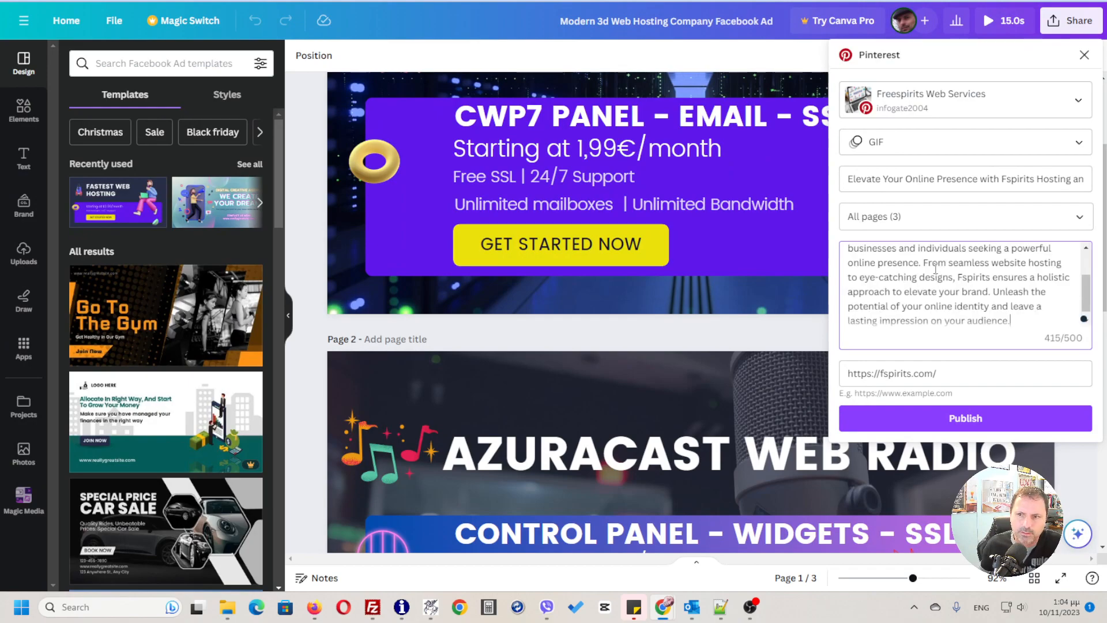
Step: Publish the three-page GIF design to the chosen Pinterest board
click(941, 419)
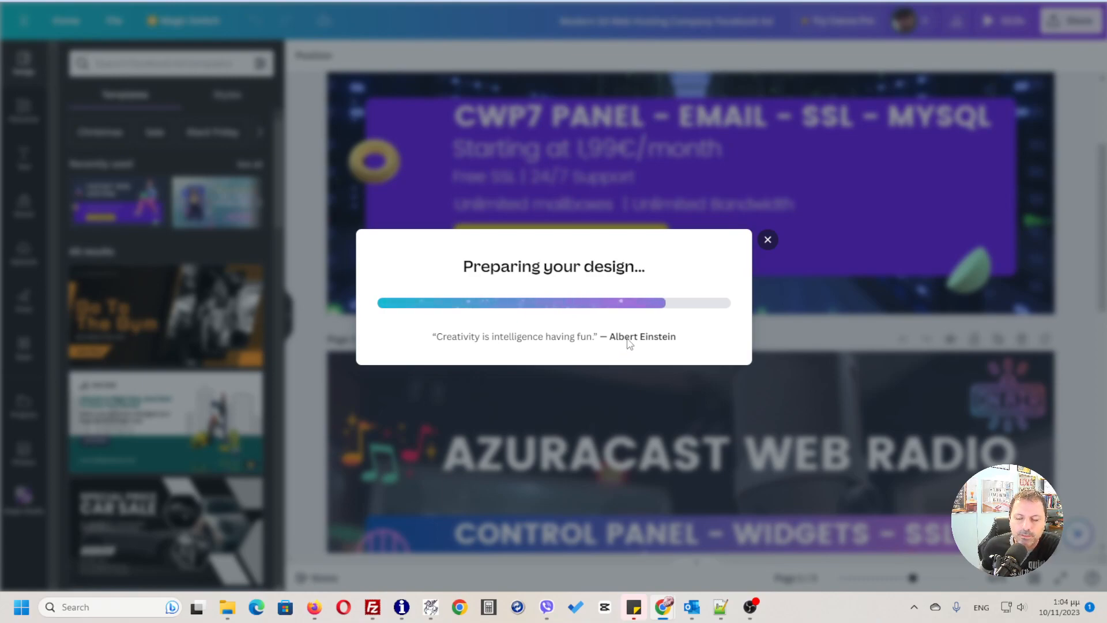
click(750, 607)
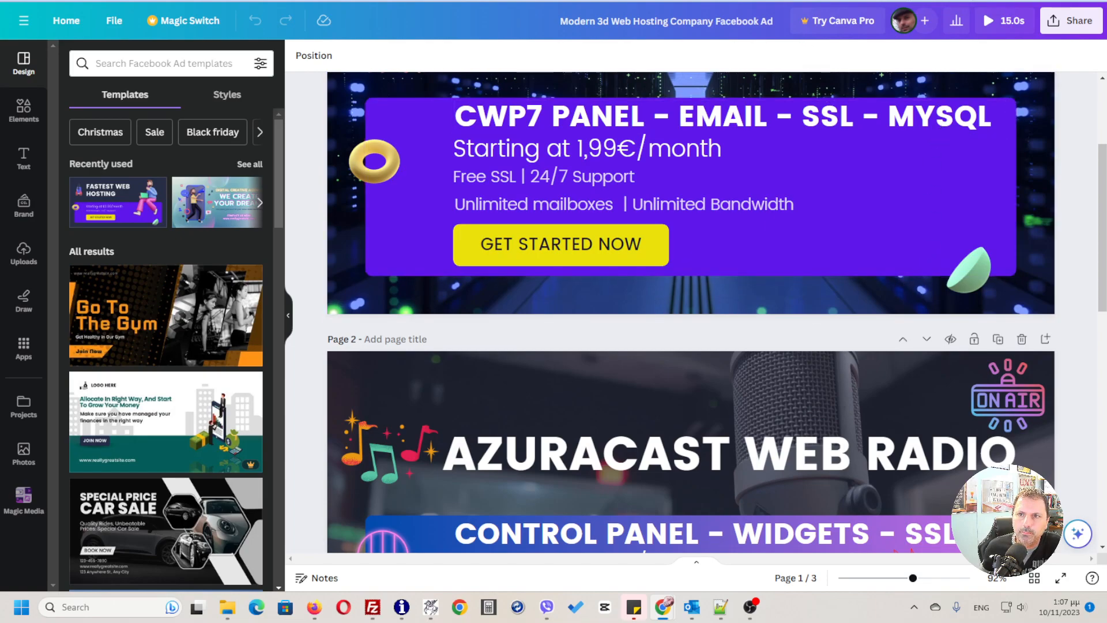
Step: Switch to the Pinterest board, view the newly published pin and expand its full description
key(ctrl+Tab)
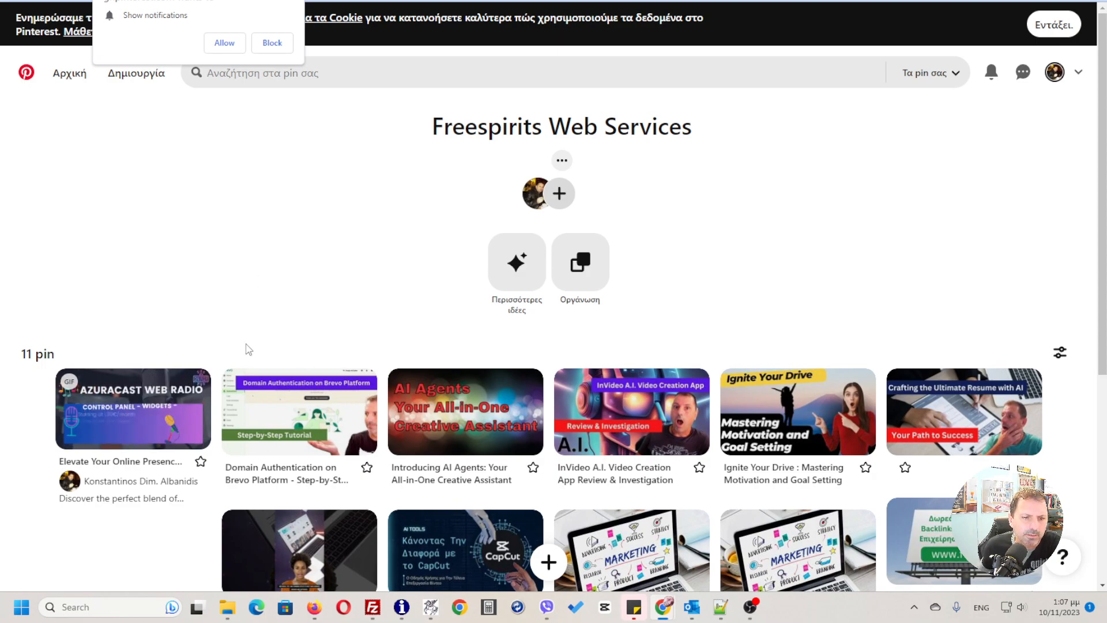
mouse_move(105, 423)
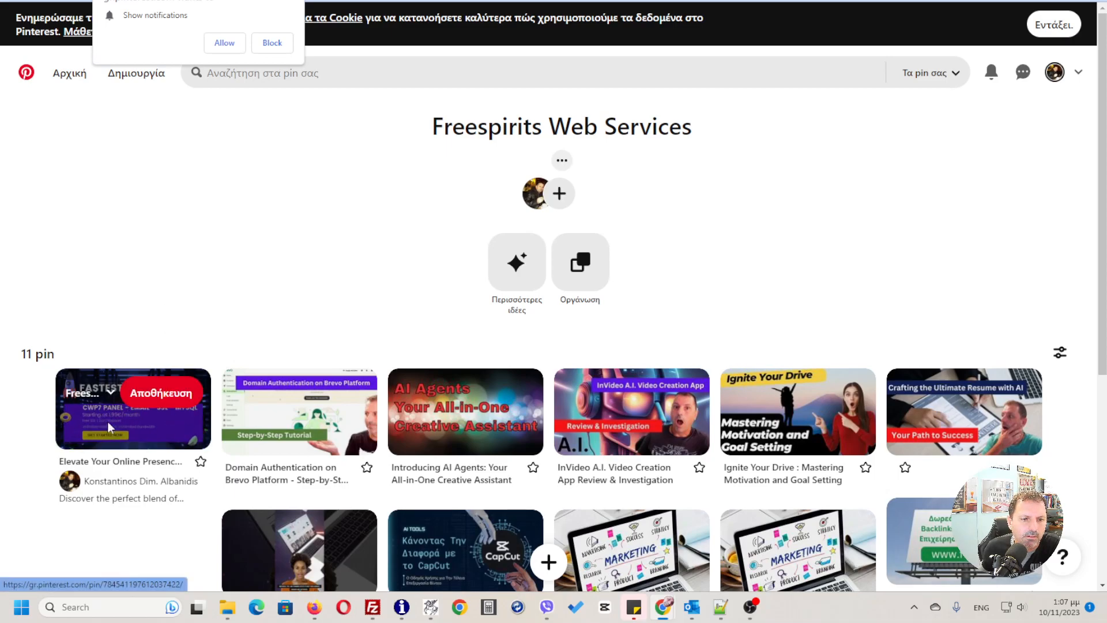
click(139, 431)
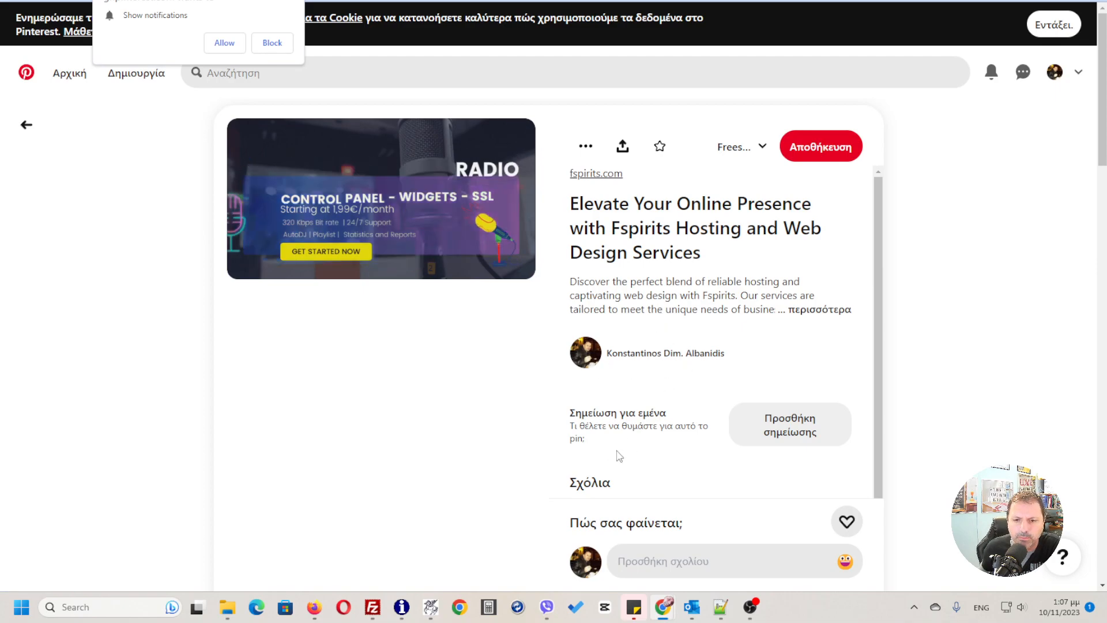
click(803, 310)
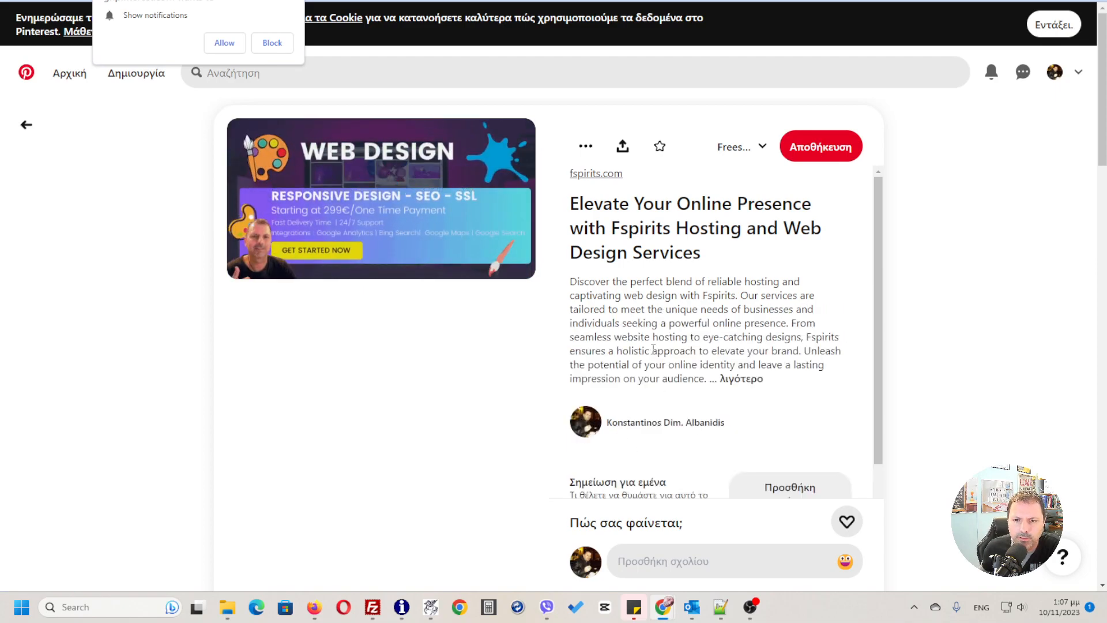